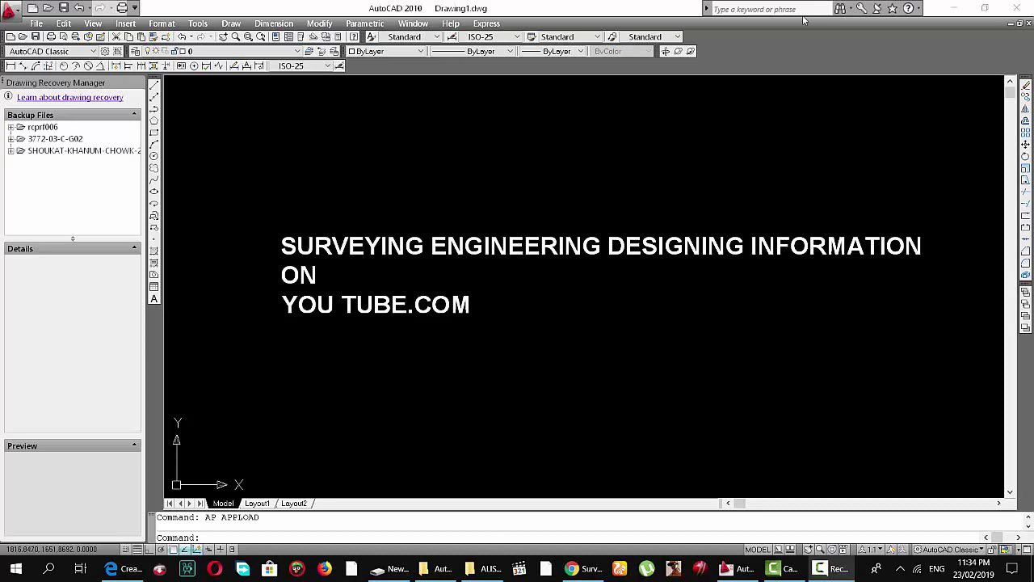
# Minimize the AutoCAD 2010 drawing window to reveal the Windows desktop.
pyautogui.click(954, 9)
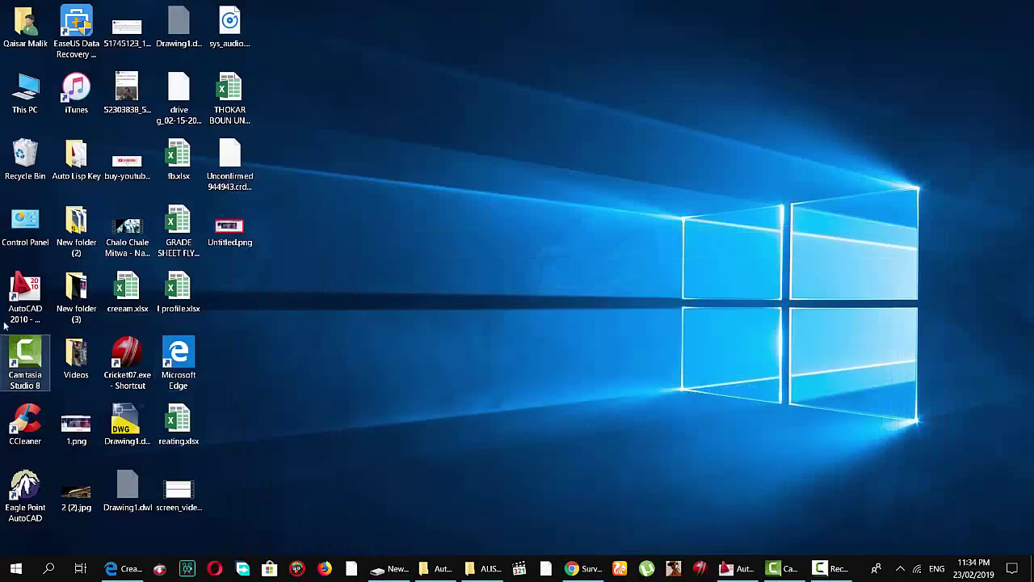
pyautogui.doubleClick(74, 162)
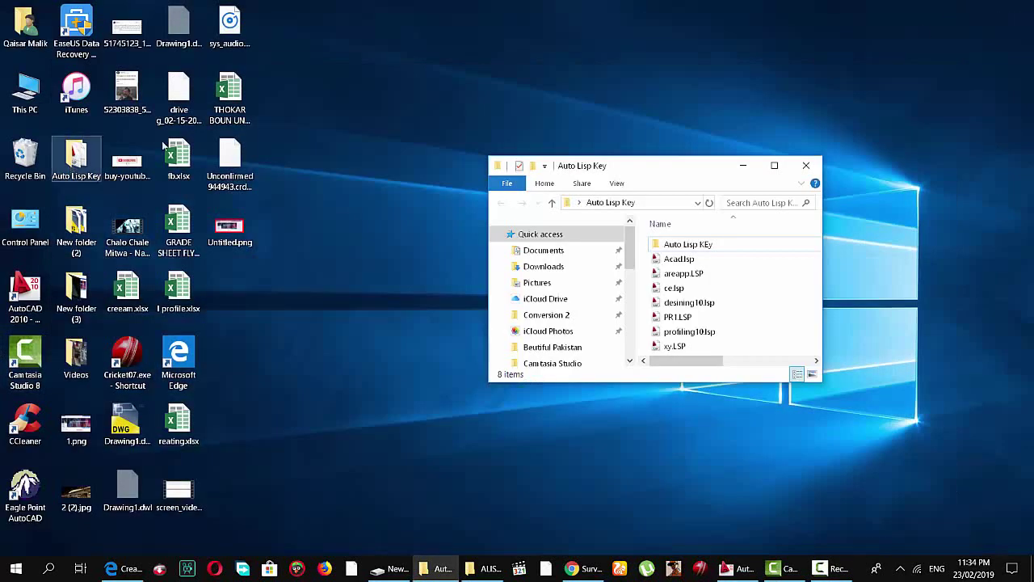
pyautogui.click(776, 168)
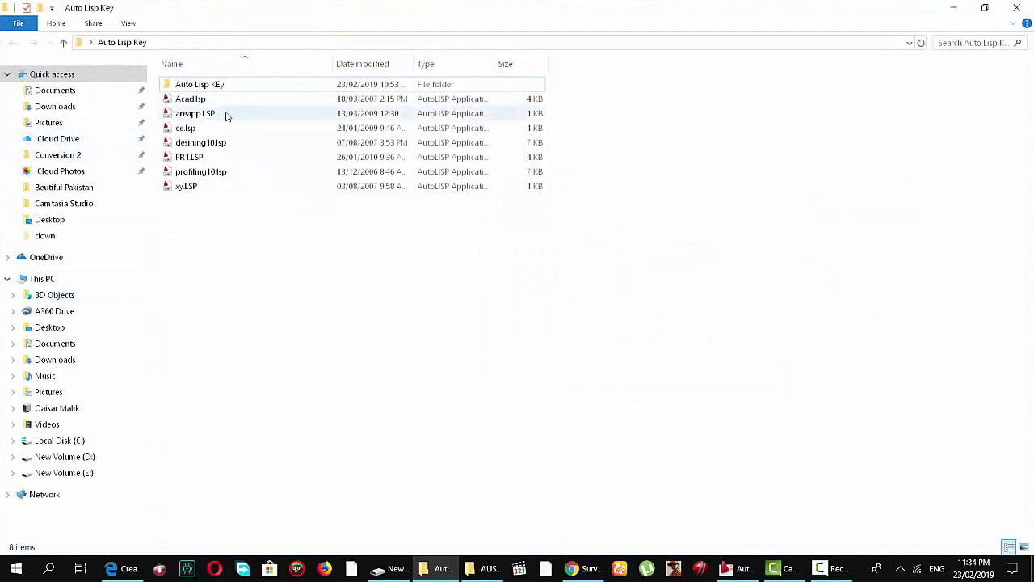
pyautogui.click(954, 7)
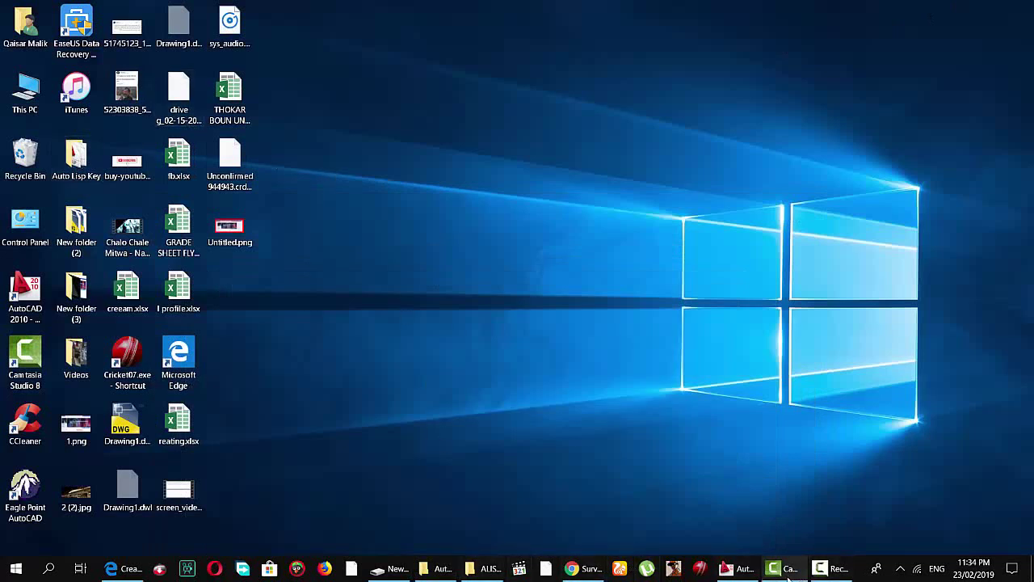
pyautogui.moveTo(781, 569)
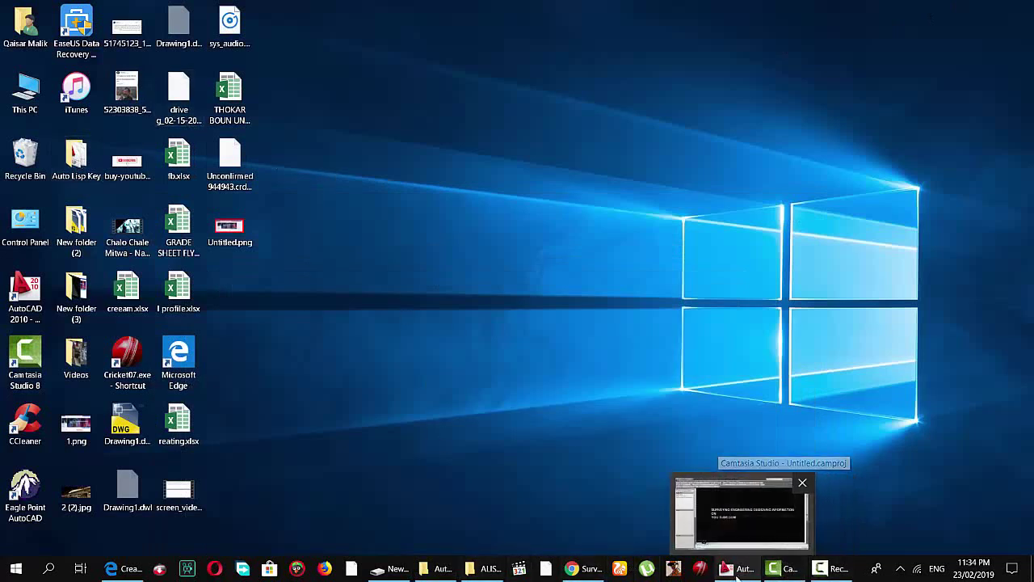
# Restore the drawing, run APPLOAD and close it, then bring up the Tools menu.
pyautogui.click(738, 572)
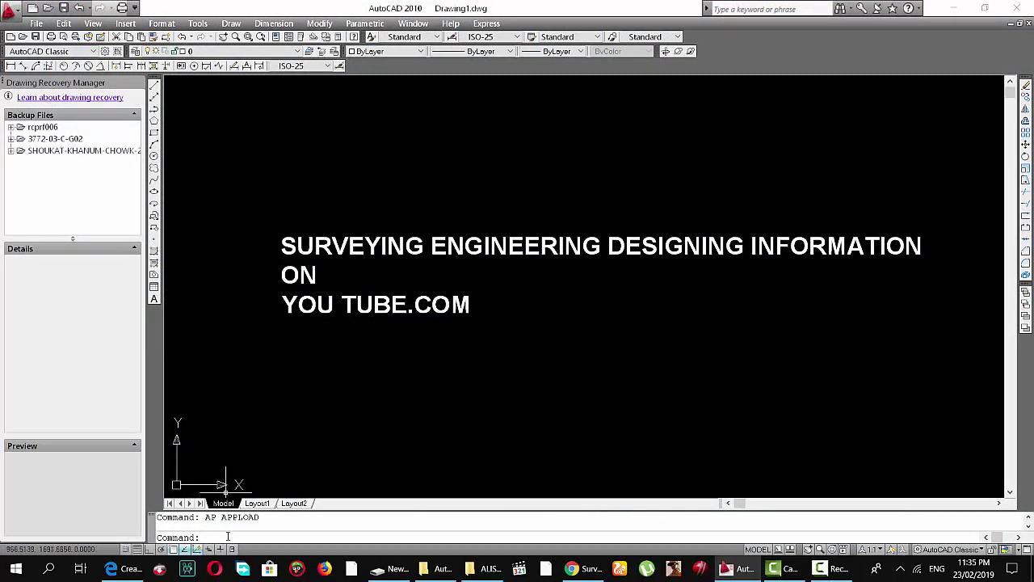
pyautogui.write('AP')
pyautogui.press('Return')
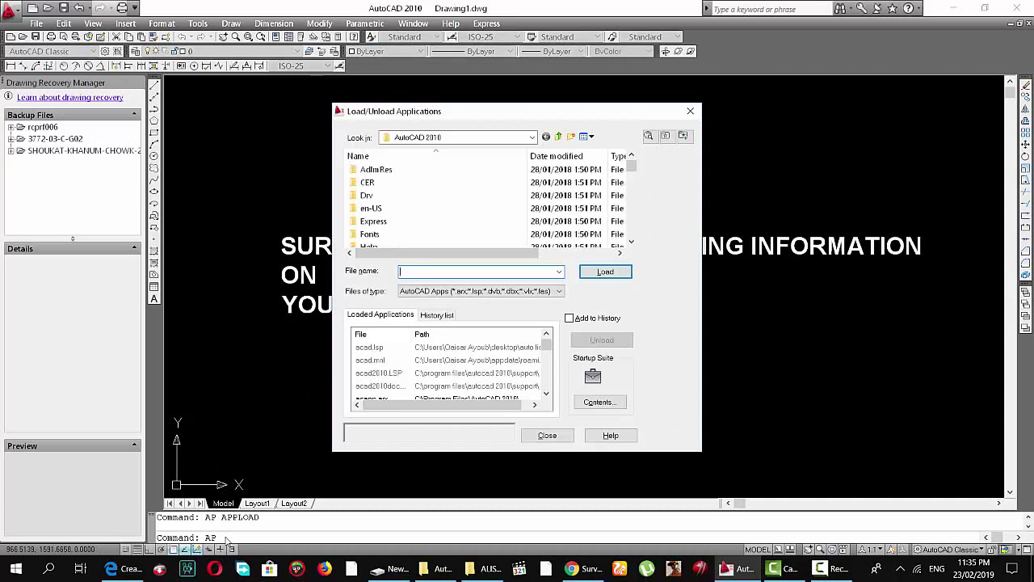
pyautogui.click(548, 436)
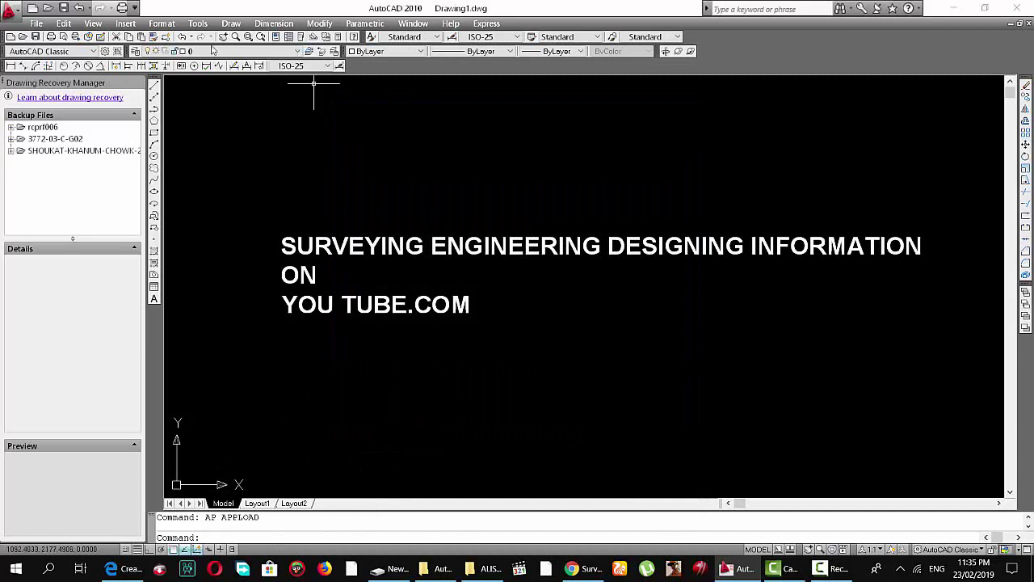
pyautogui.click(198, 23)
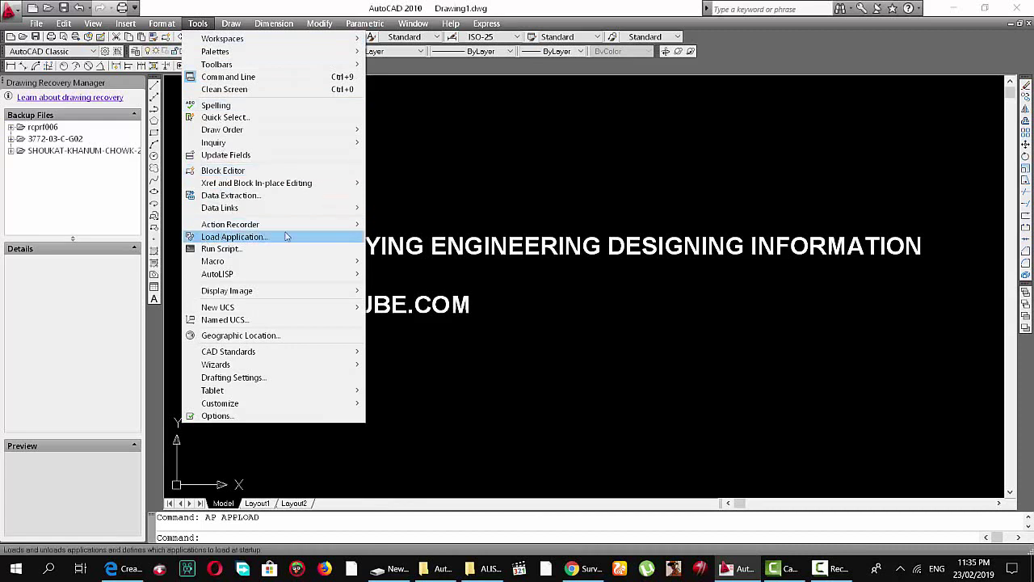
# Add all seven Auto Lisp Key LSP files to the Startup Suite, close the dialogs, and save.
pyautogui.click(227, 237)
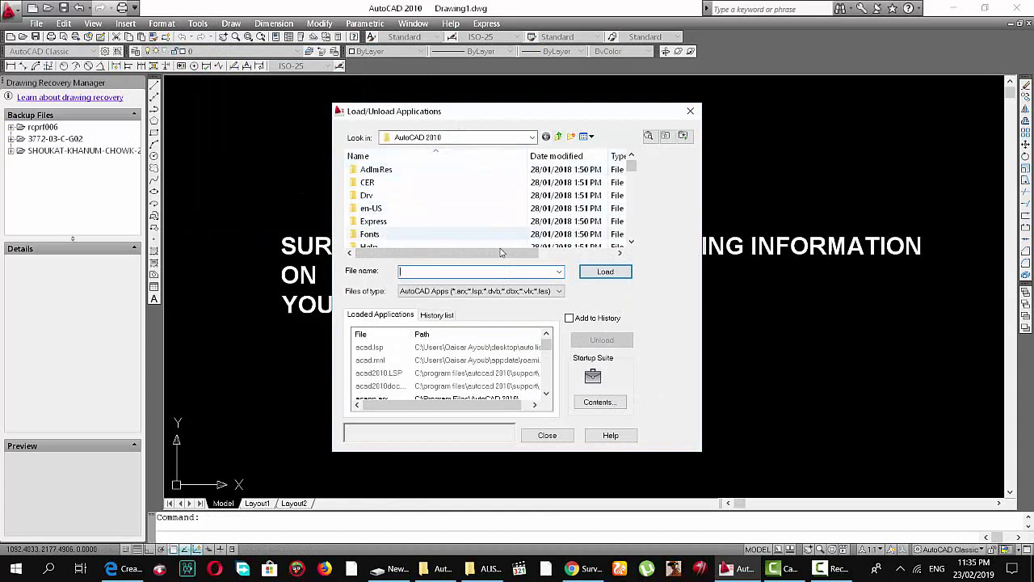
pyautogui.click(614, 404)
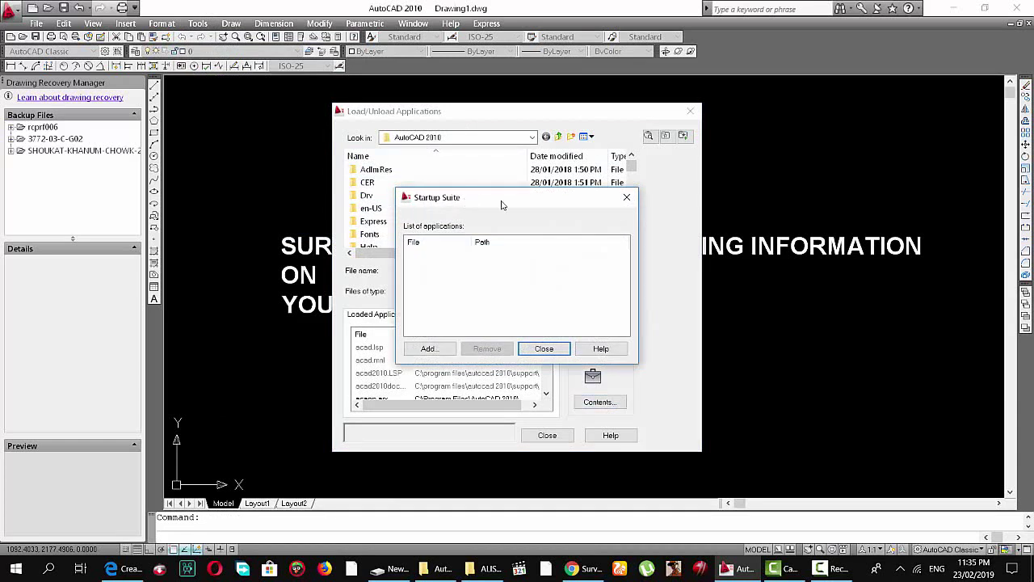
pyautogui.click(442, 356)
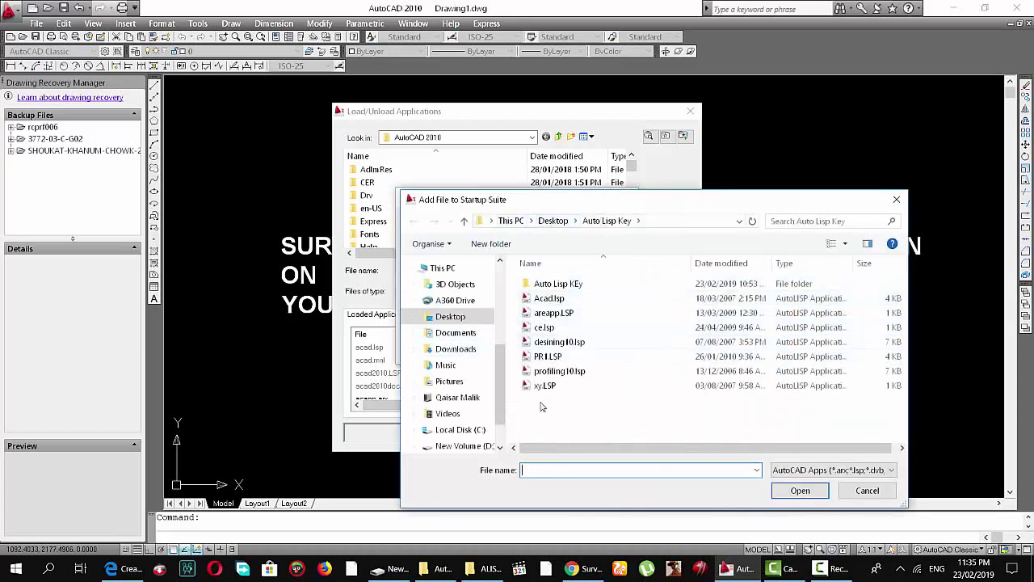
pyautogui.moveTo(548, 404); pyautogui.dragTo(525, 296)
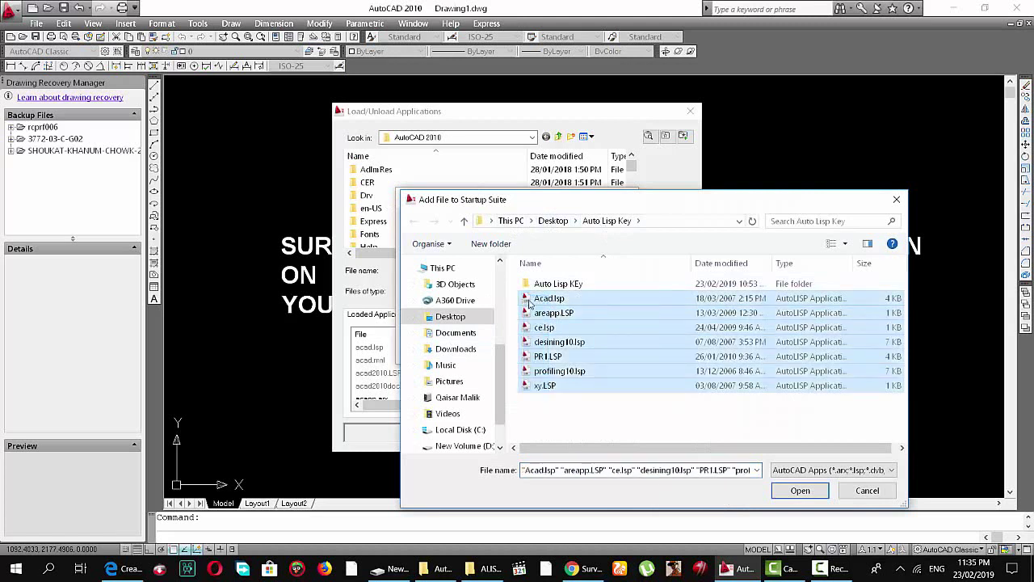
pyautogui.click(784, 492)
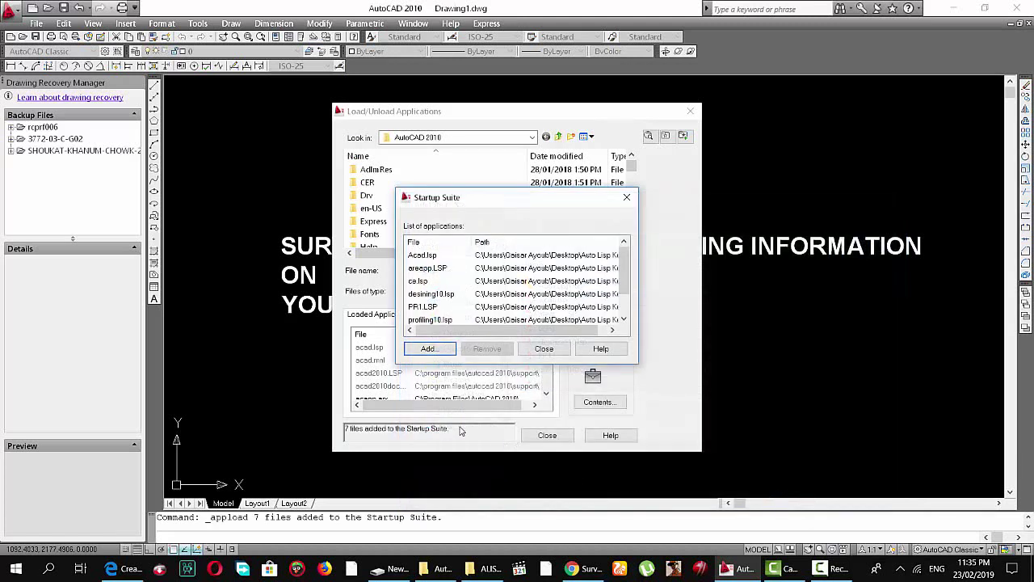
pyautogui.click(549, 354)
pyautogui.click(548, 435)
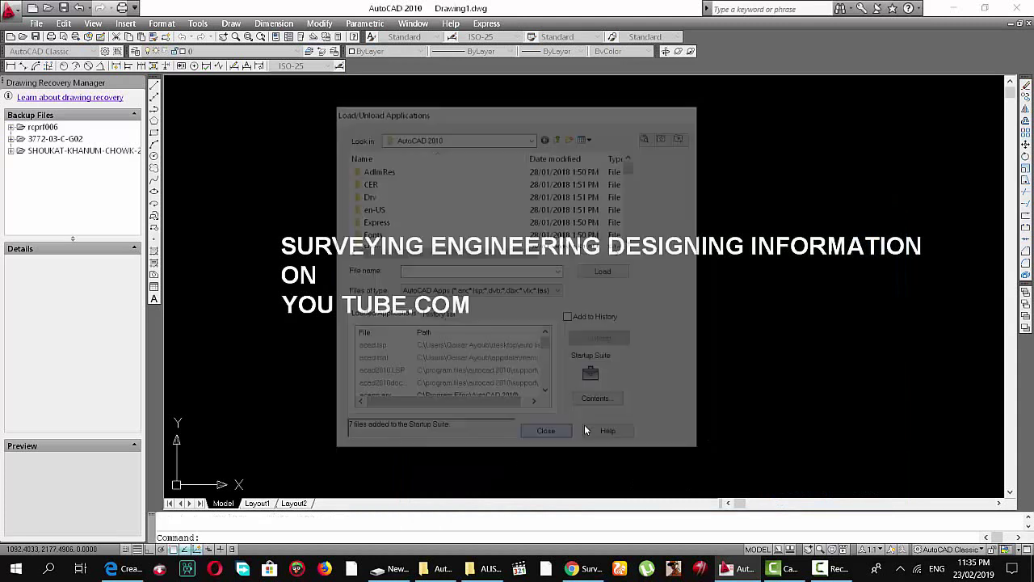
pyautogui.click(63, 8)
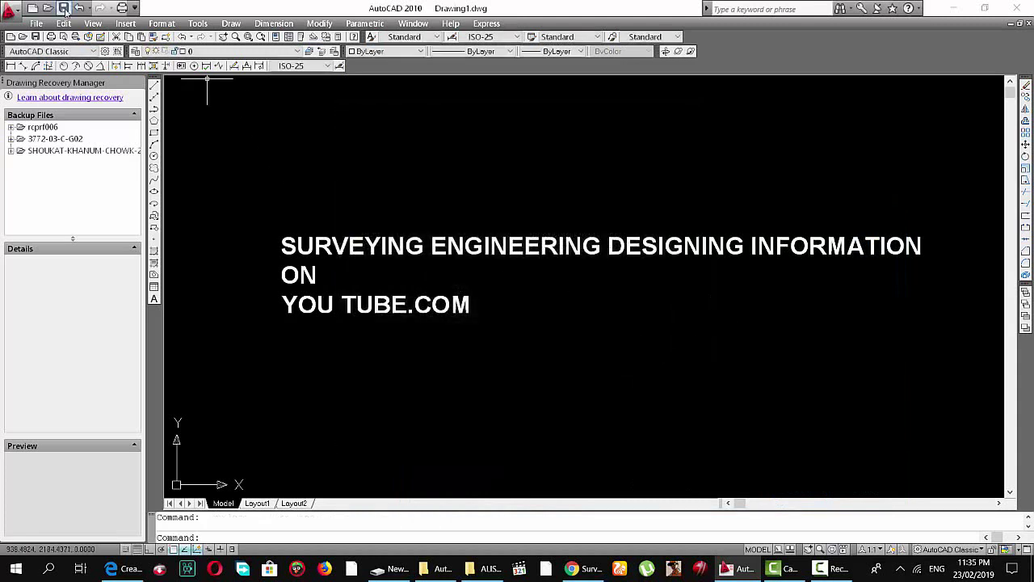
# Exit AutoCAD and reopen Drawing1.dwg from the desktop so the startup lisps load.
pyautogui.click(1015, 8)
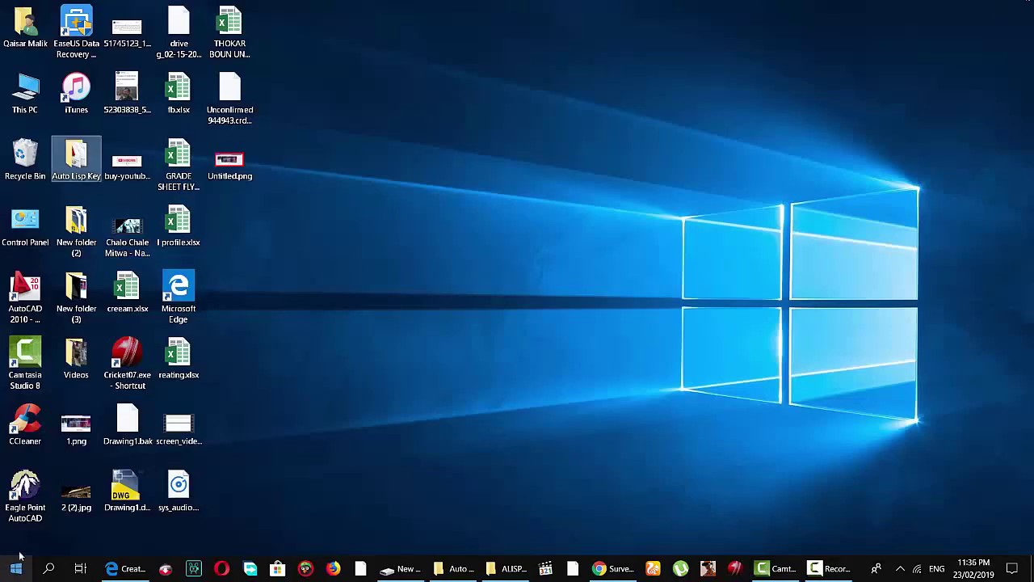
pyautogui.doubleClick(129, 495)
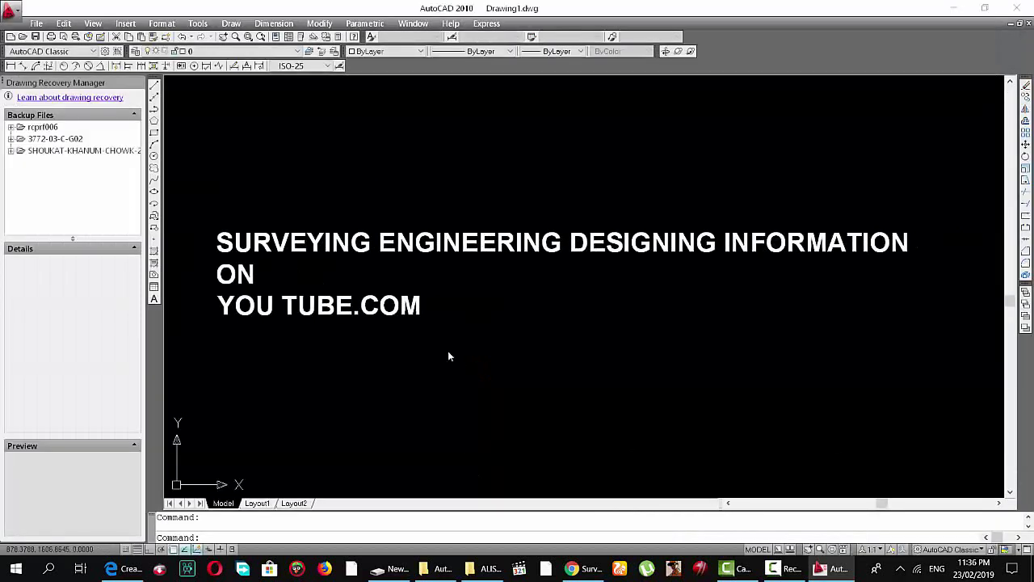
# Drag a selection window near the title text and zoom the view out.
pyautogui.click(458, 346)
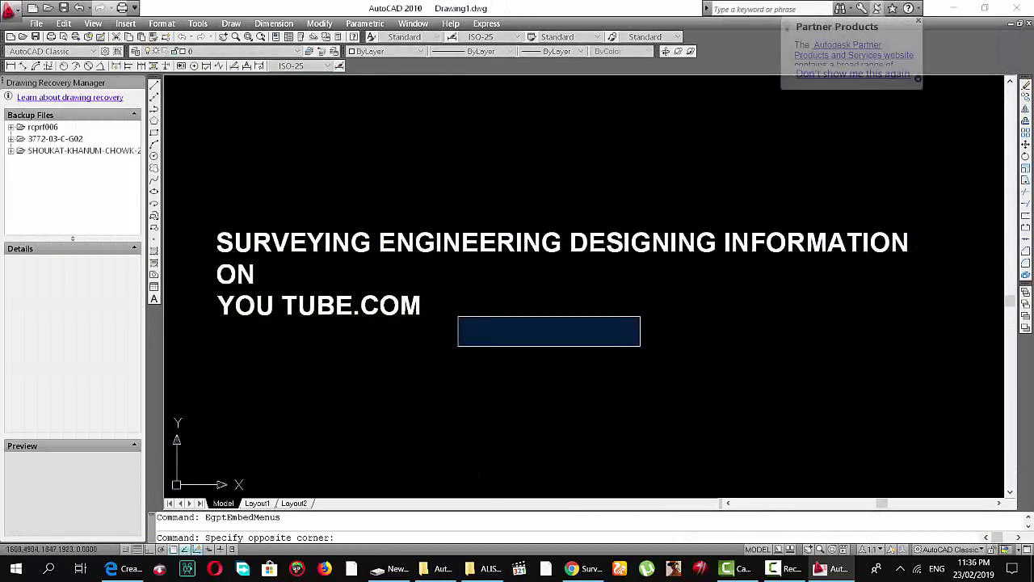
pyautogui.click(537, 377)
pyautogui.scroll(-2, 538, 376)
# Draw a four-vertex zigzag polyline below the text, then start the XY labelling routine.
pyautogui.write('pl')
pyautogui.press('Return')
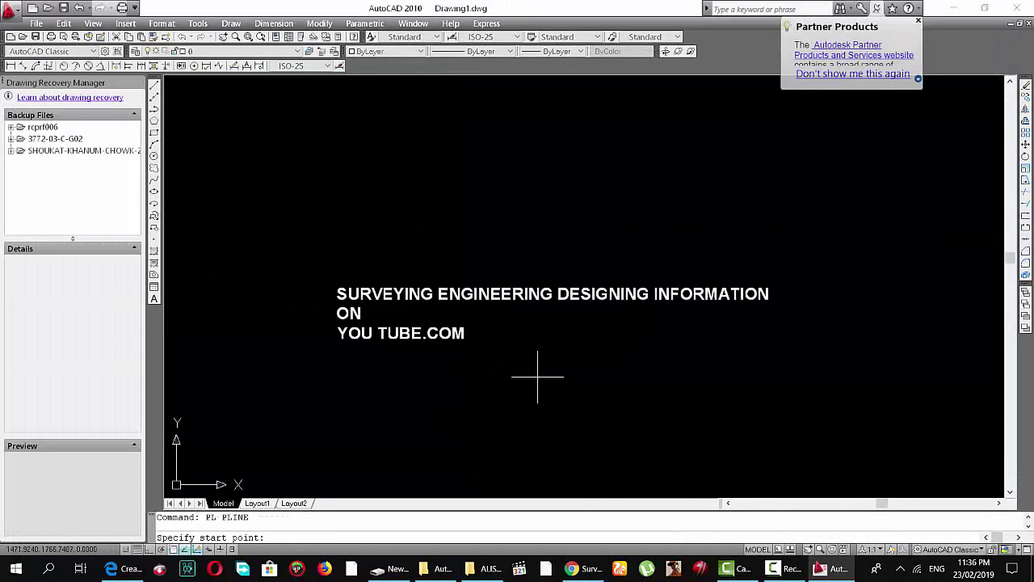
pyautogui.click(334, 457)
pyautogui.click(496, 376)
pyautogui.click(723, 398)
pyautogui.click(819, 352)
pyautogui.press('Escape')
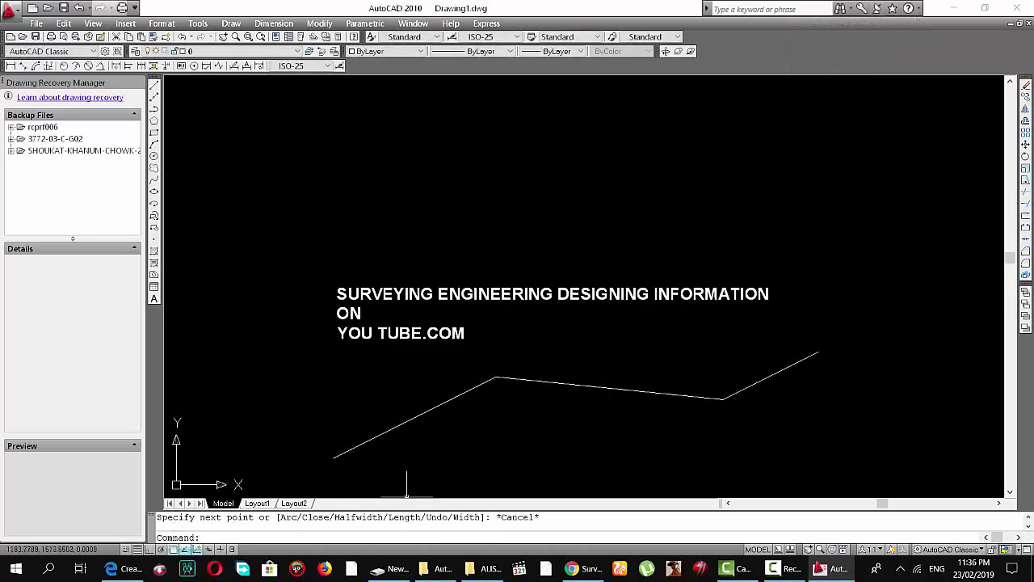
pyautogui.write('XY')
pyautogui.press('Return')
# Label the polyline's start vertex with its coordinates 1036.9645 and 1596.0112.
pyautogui.click(332, 452)
pyautogui.click(302, 399)
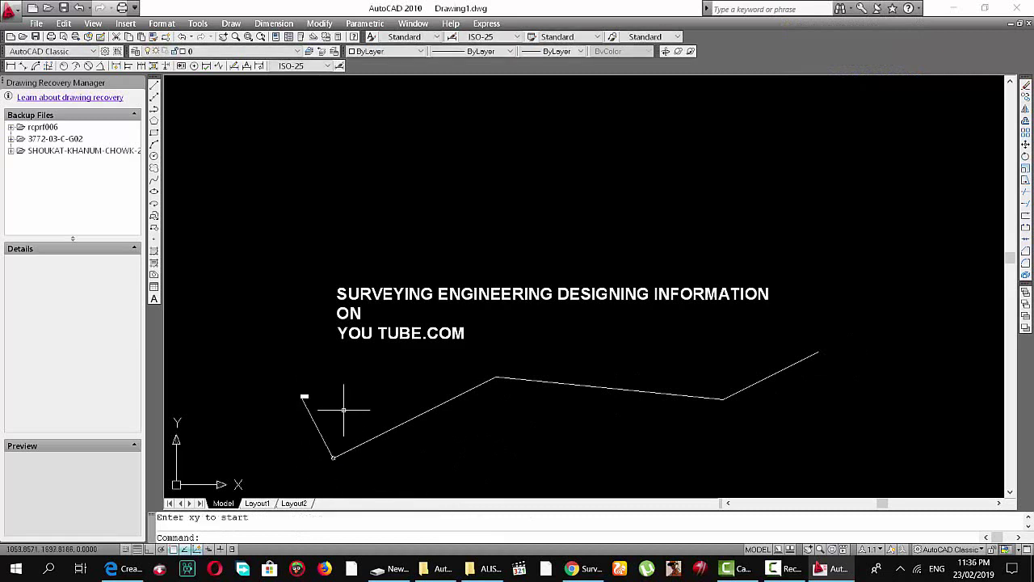
pyautogui.scroll(4, 290, 417)
pyautogui.scroll(3, 327, 376)
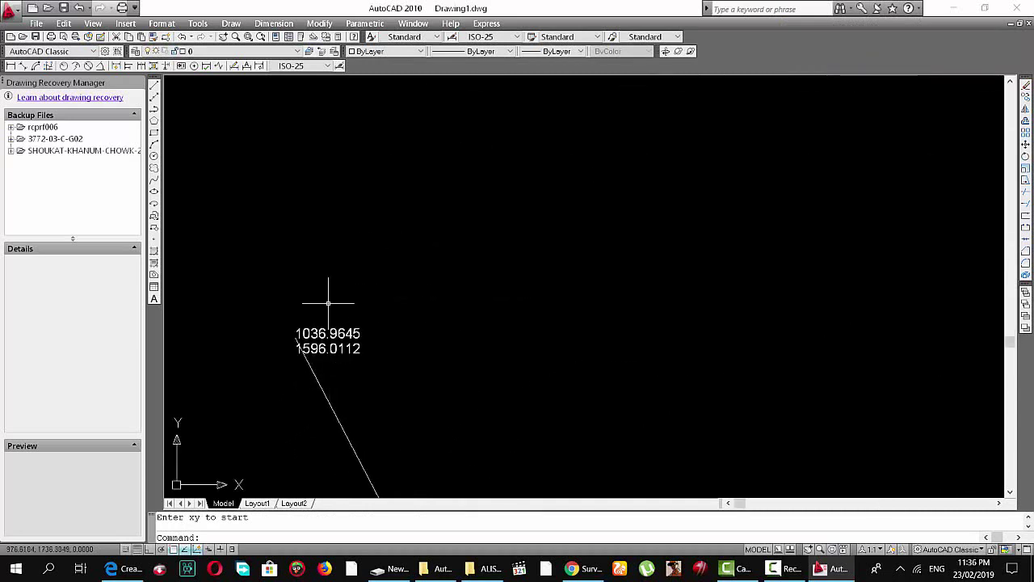
pyautogui.scroll(-1, 338, 294)
pyautogui.scroll(-1, 339, 294)
pyautogui.scroll(-1, 336, 297)
# Rerun XY to place coordinate labels on the remaining three polyline vertices.
pyautogui.press('Return')
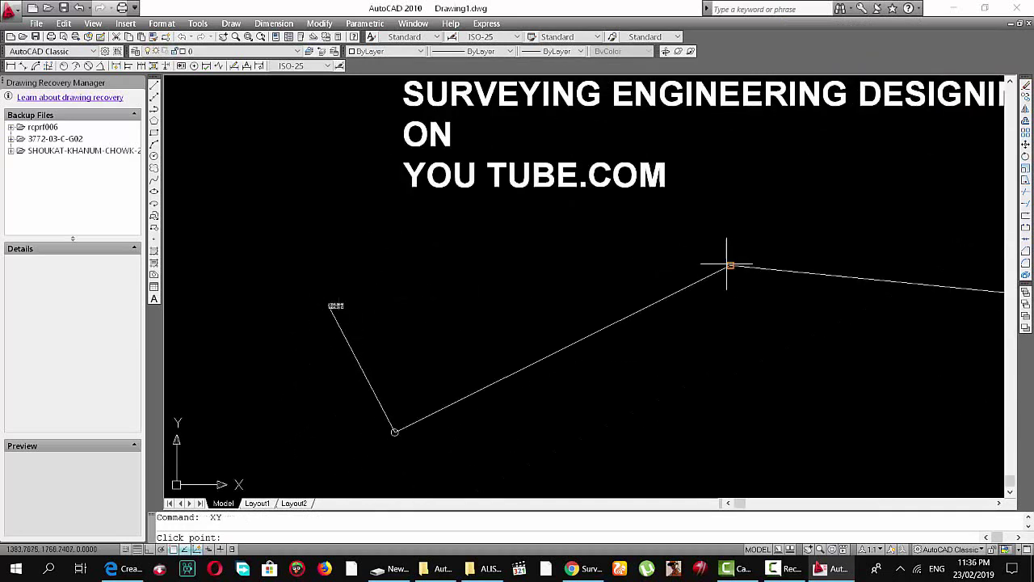
pyautogui.click(700, 355)
pyautogui.scroll(-6, 707, 357)
pyautogui.press('Return')
pyautogui.click(816, 346)
pyautogui.click(784, 398)
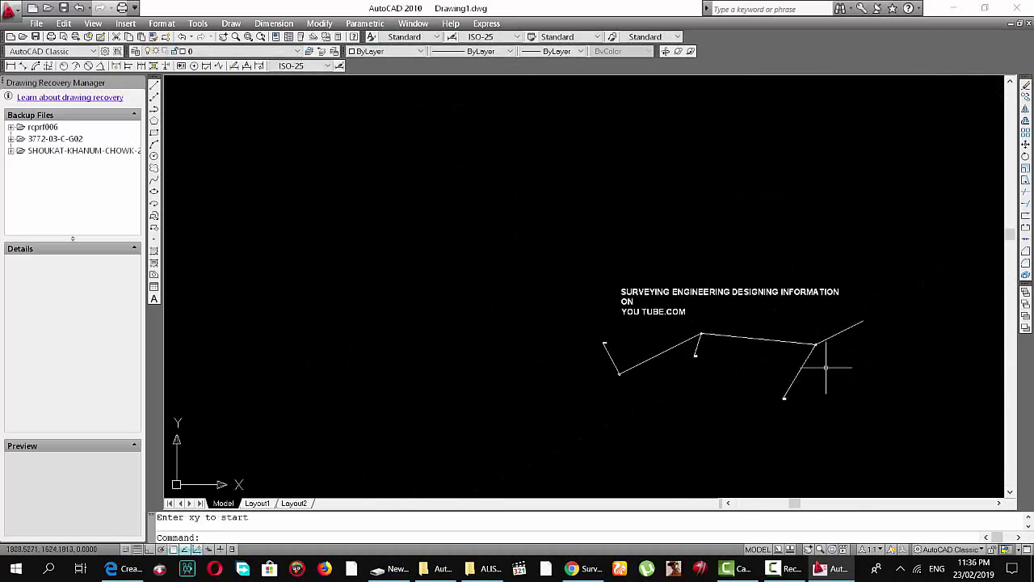
pyautogui.press('Return')
pyautogui.click(862, 323)
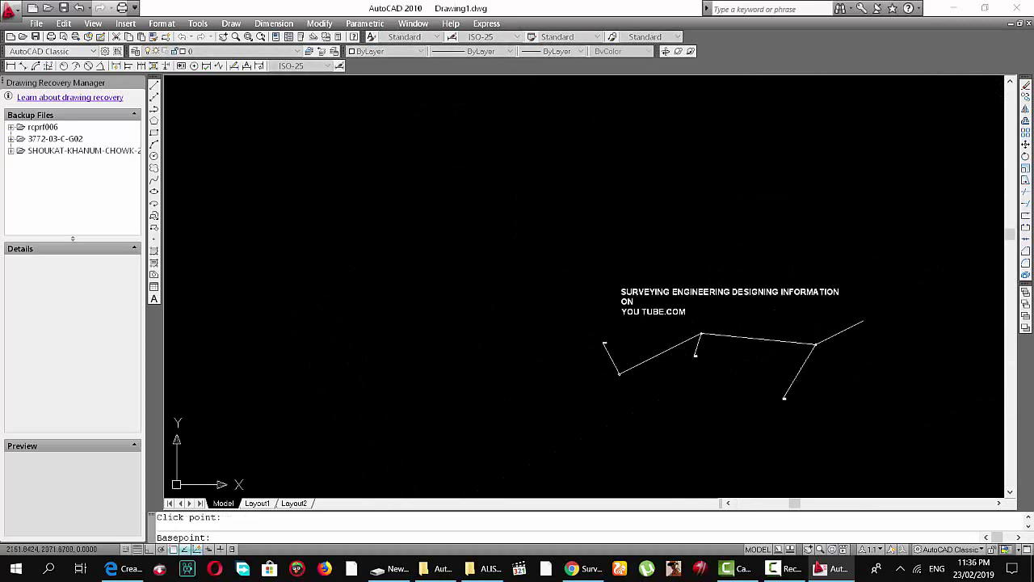
pyautogui.click(885, 262)
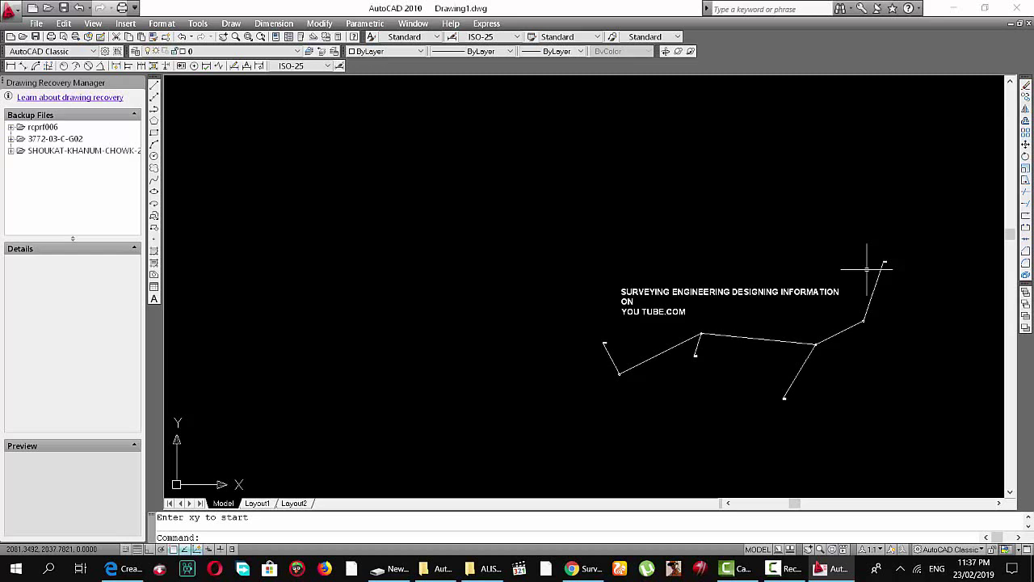
pyautogui.scroll(2, 816, 325)
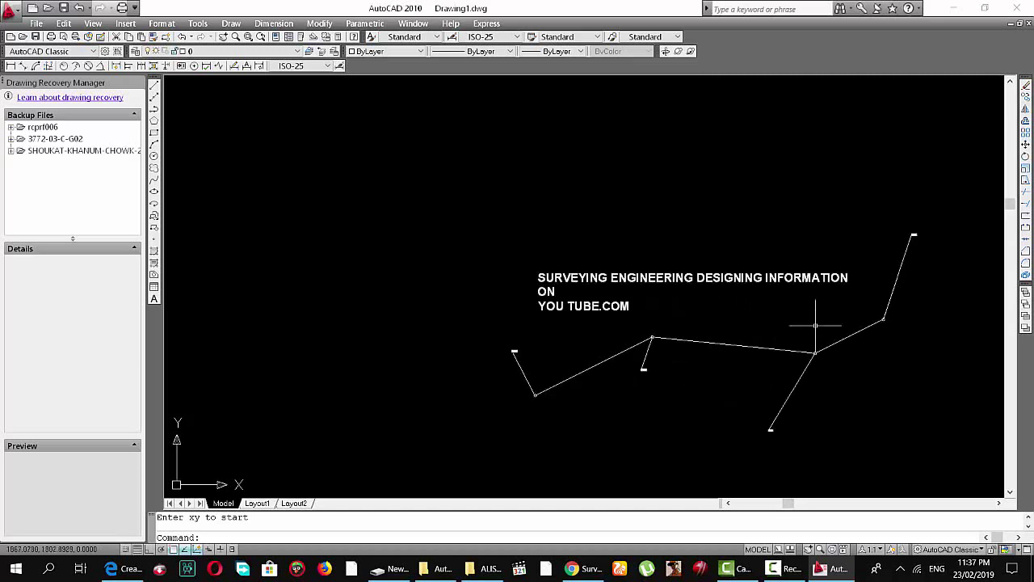